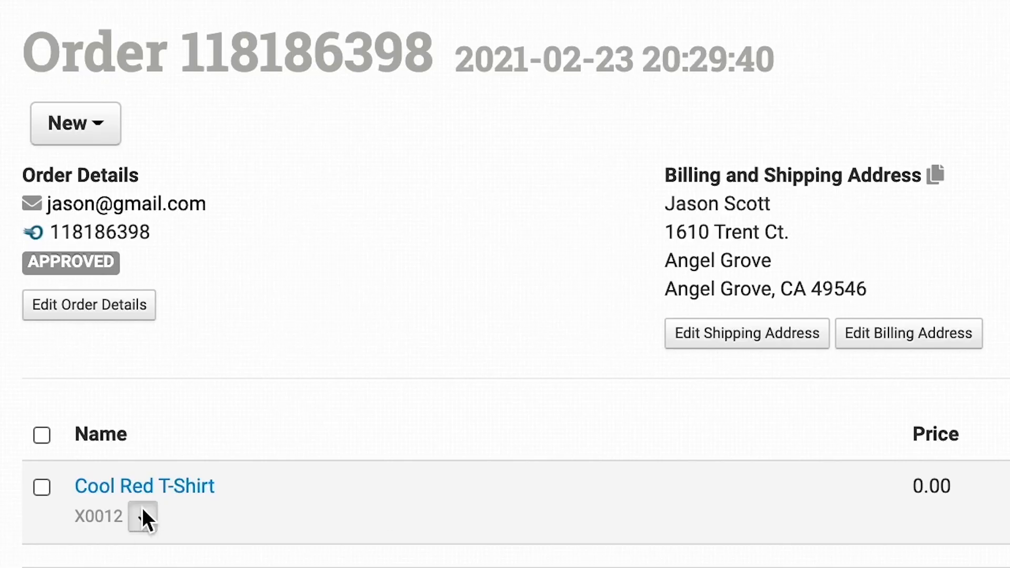
Expand the details of the Cool Red T-Shirt item in the order
{"action": "left_click", "coordinate": [142, 514]}
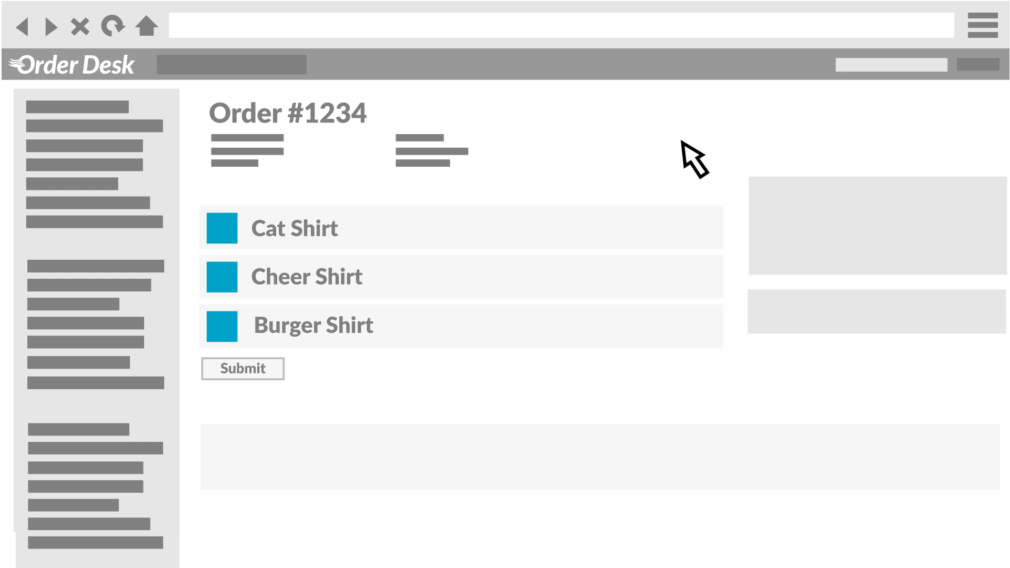
{"action": "left_click", "coordinate": [273, 367]}
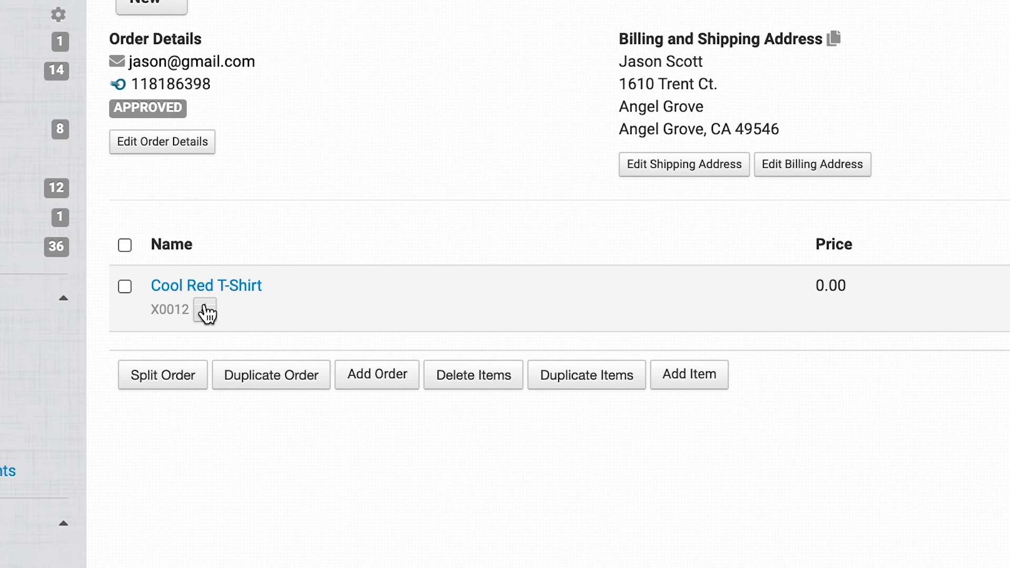
{"action": "left_click", "coordinate": [205, 311]}
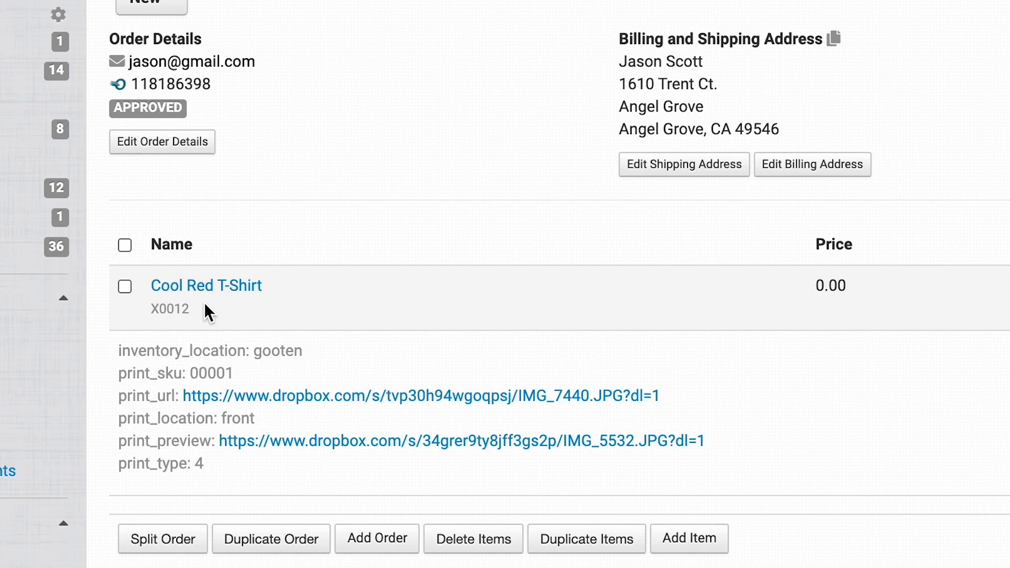
Add a variation named print_sku with the value RS-001 to the order's Cool Red T-Shirt item and save the item
{"action": "left_click", "coordinate": [246, 296]}
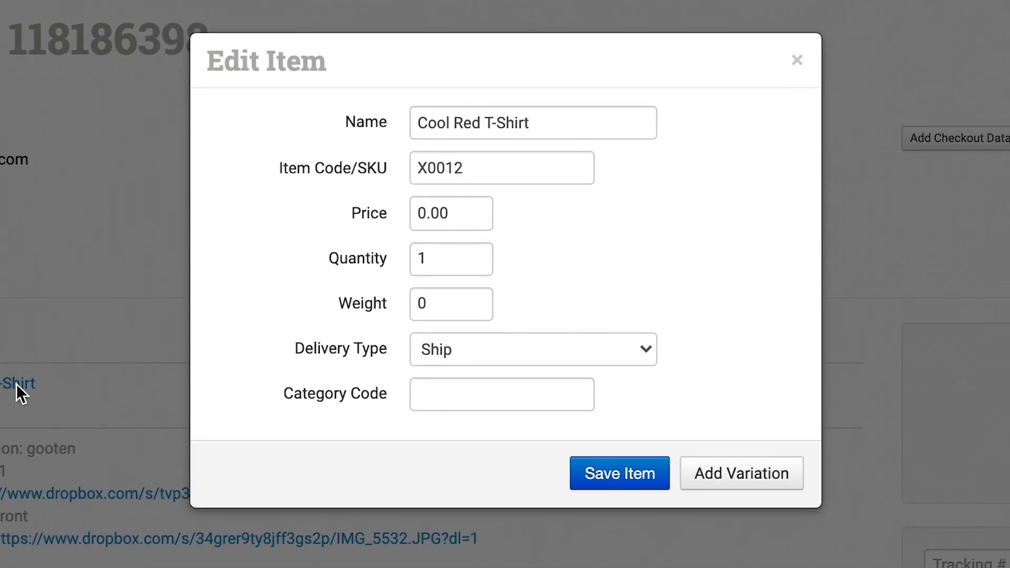
{"action": "left_click", "coordinate": [737, 472]}
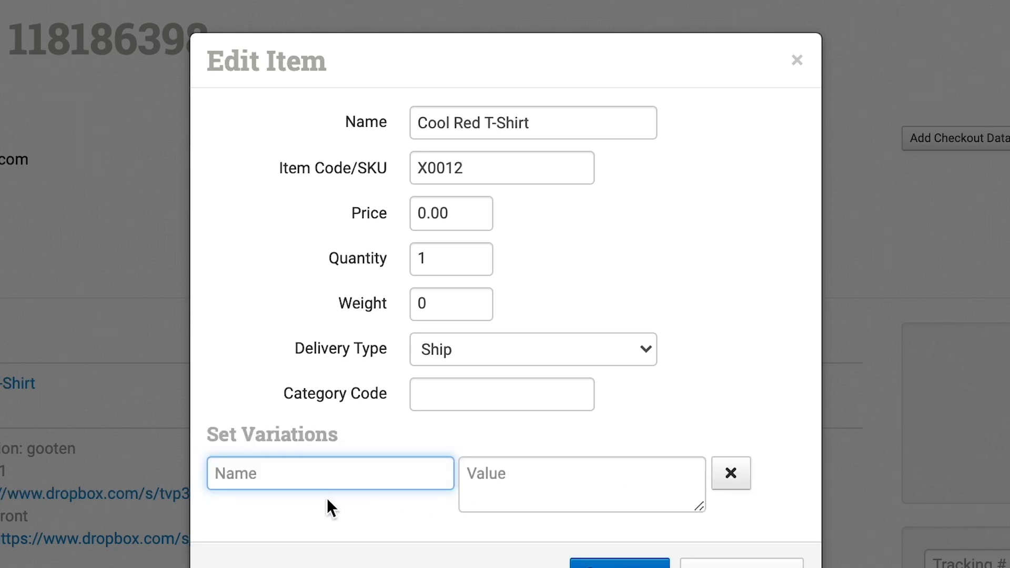
{"action": "type", "text": "print_sku"}
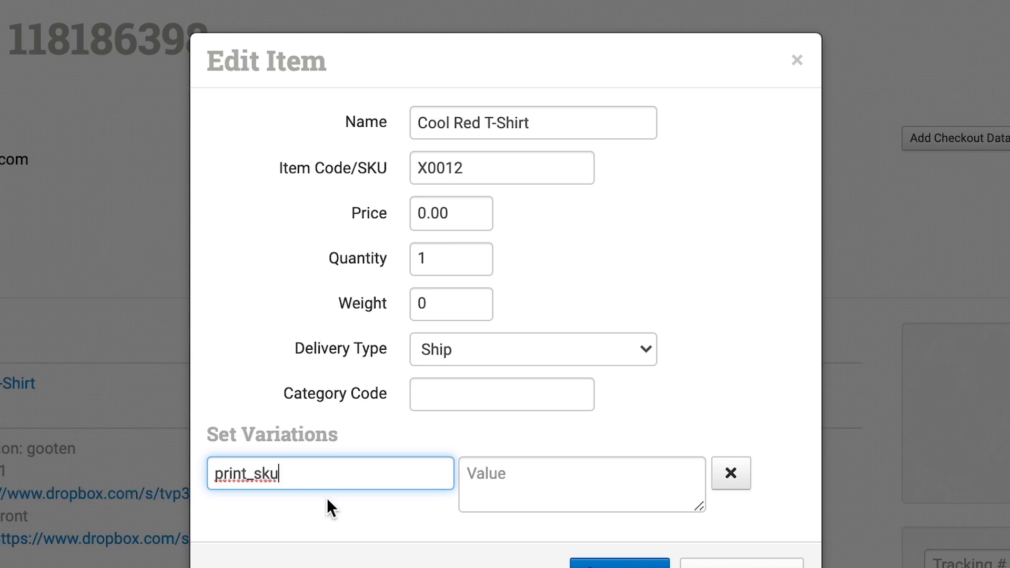
{"action": "left_click", "coordinate": [541, 476]}
{"action": "type", "text": "RS-"}
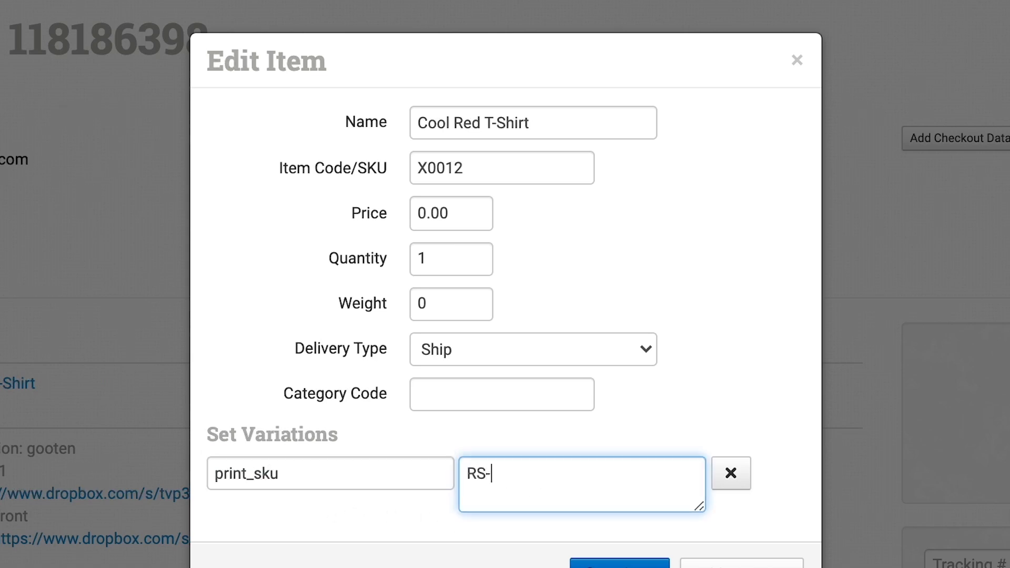
{"action": "type", "text": "001"}
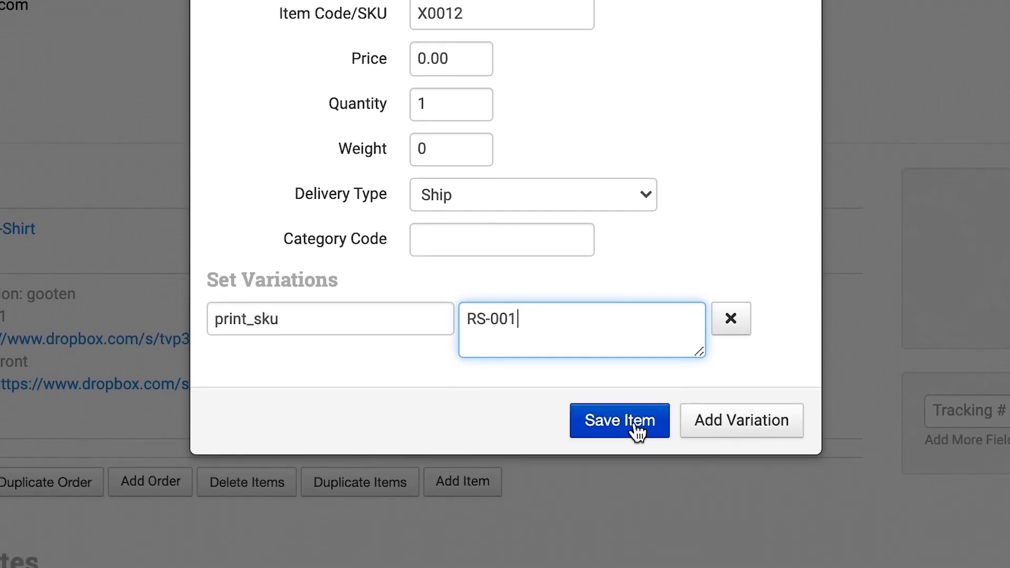
{"action": "left_click", "coordinate": [638, 432]}
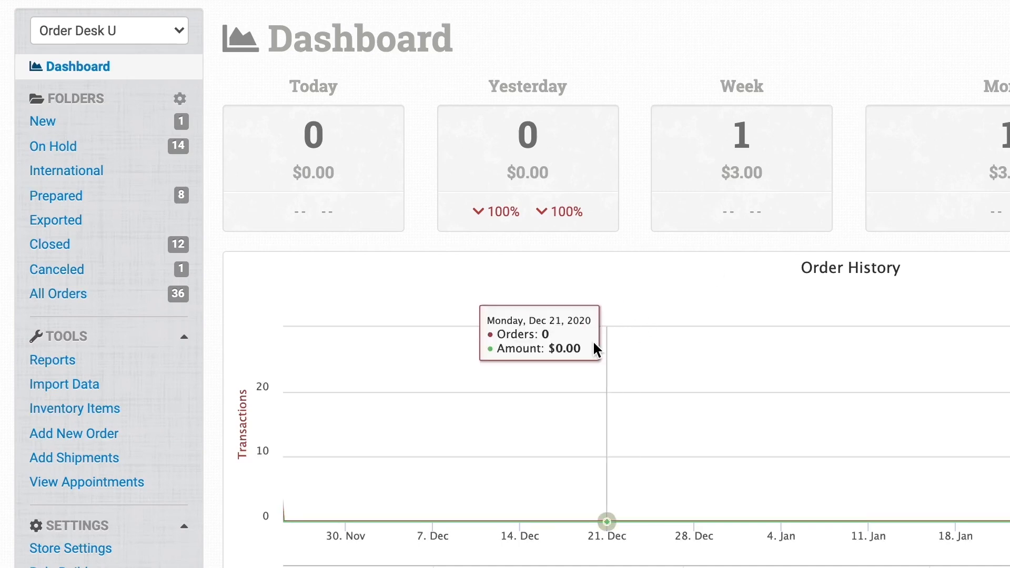
Go to the inventory items and view the Nice Blue T-Shirt and Cool Red T-Shirt entries
{"action": "left_click", "coordinate": [138, 413]}
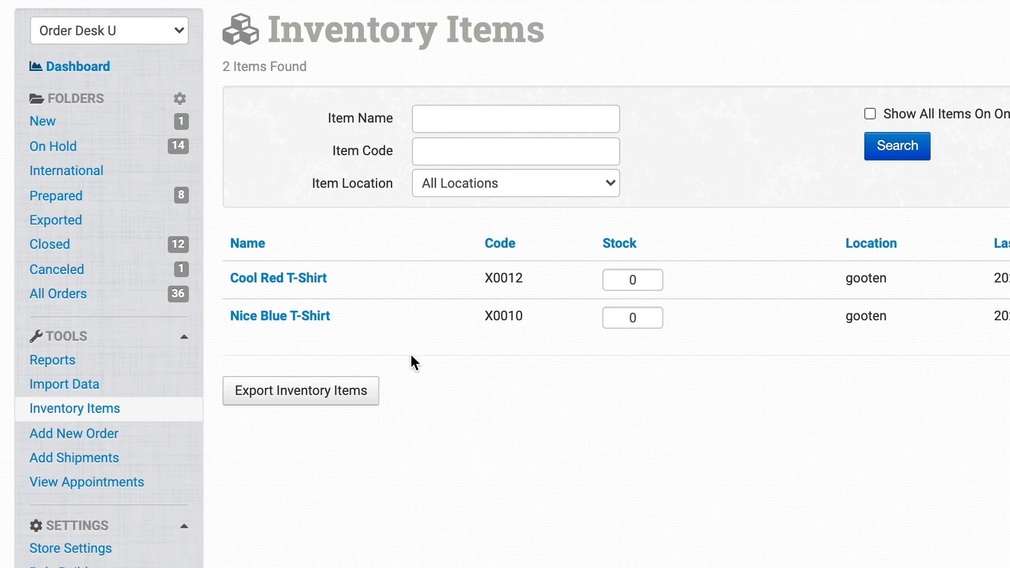
{"action": "left_click", "coordinate": [308, 317]}
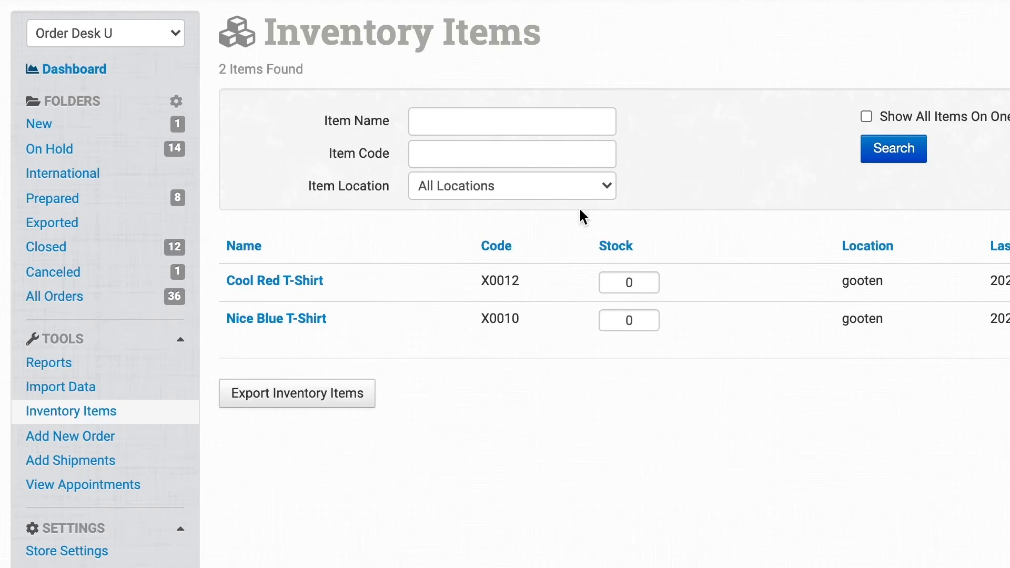
{"action": "left_click", "coordinate": [317, 284]}
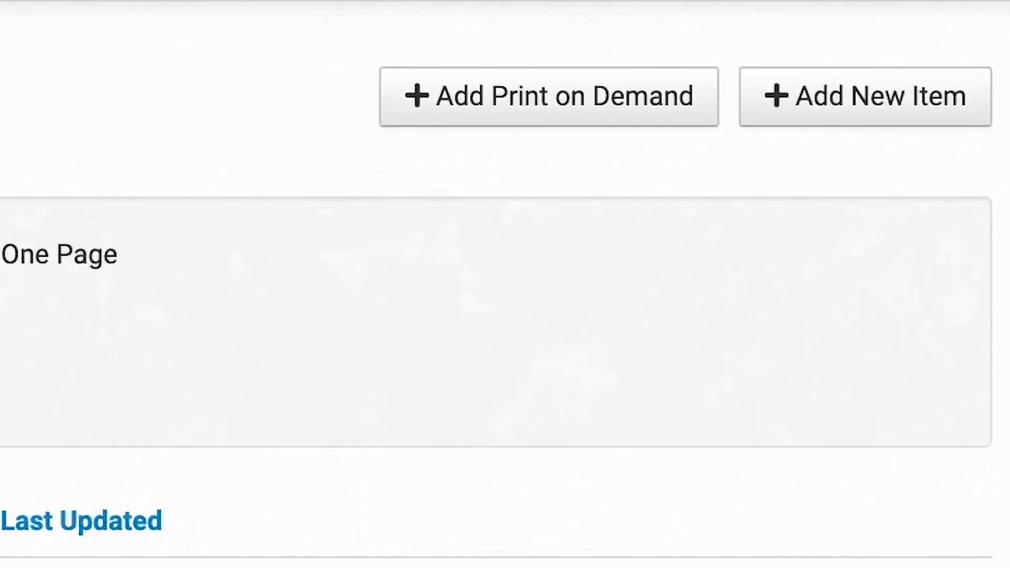
Start a new inventory item and add a metadata field named print_sku with the value X0002
{"action": "left_click", "coordinate": [881, 131]}
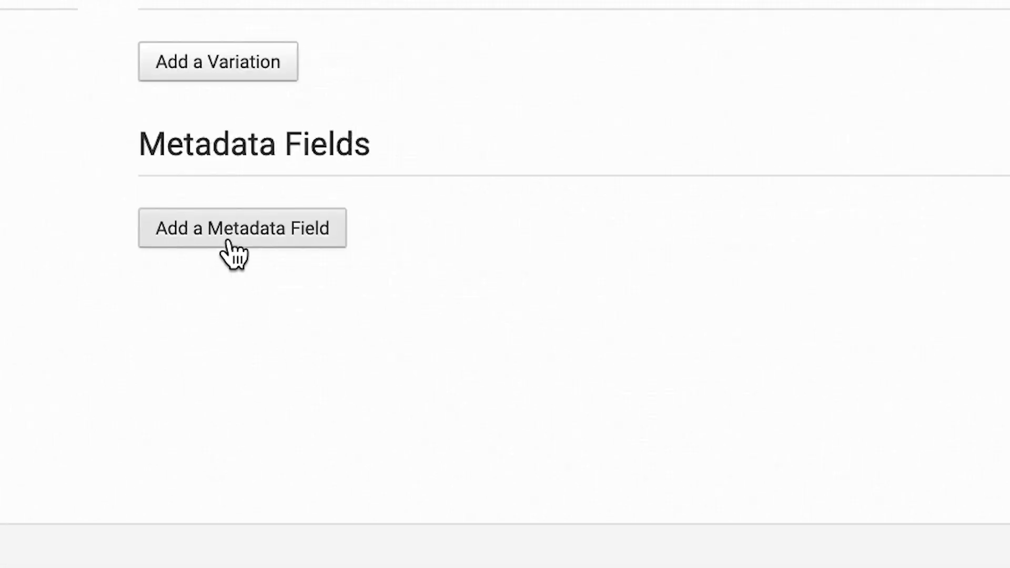
{"action": "left_click", "coordinate": [229, 243]}
{"action": "type", "text": "print"}
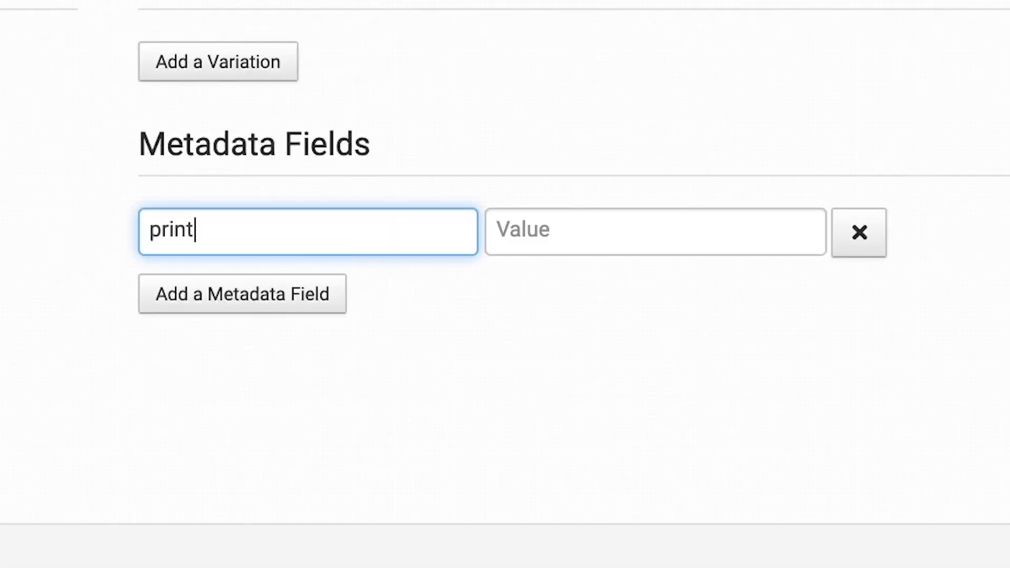
{"action": "type", "text": "_sku"}
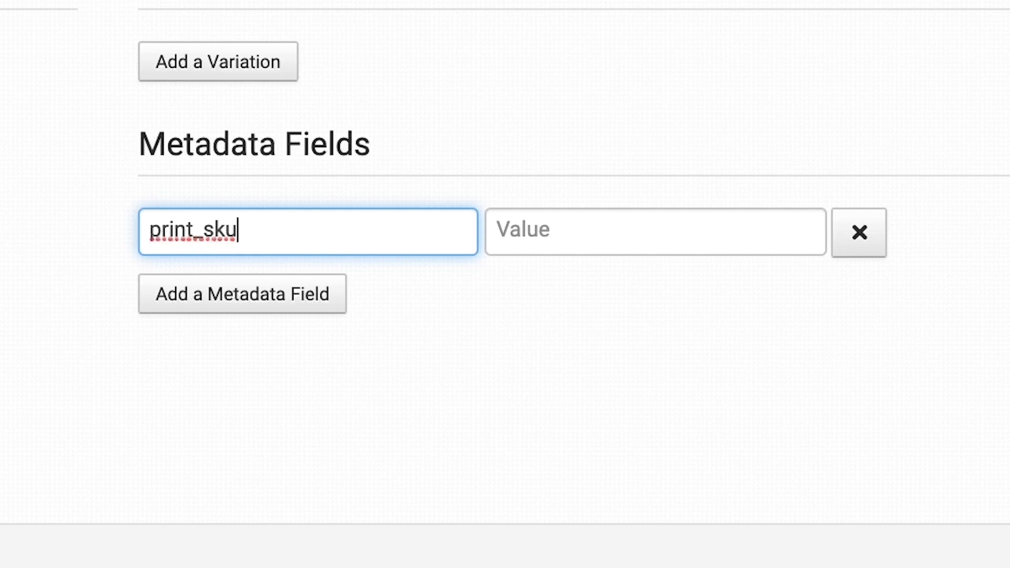
{"action": "left_click", "coordinate": [608, 241]}
{"action": "type", "text": "X"}
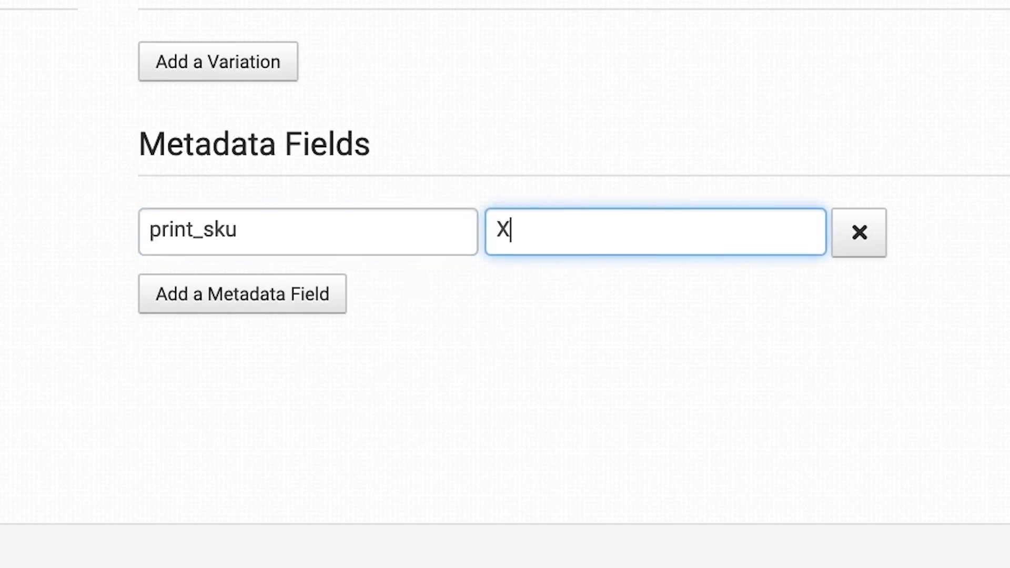
{"action": "type", "text": "0002"}
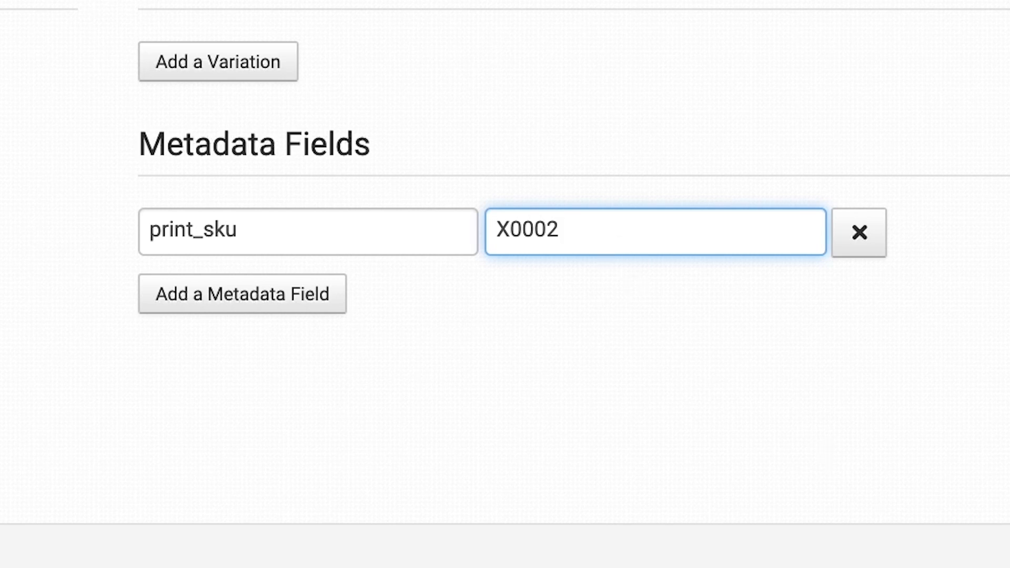
Add a second metadata field named print_url containing the copied Dropbox link to IMG_7440.JPG
{"action": "left_click", "coordinate": [309, 301]}
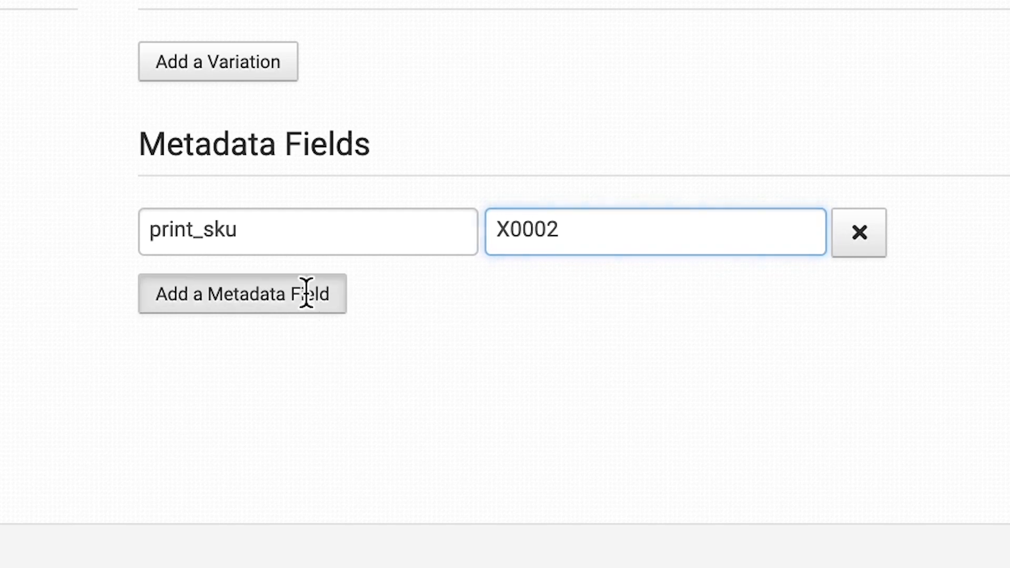
{"action": "left_click", "coordinate": [305, 295]}
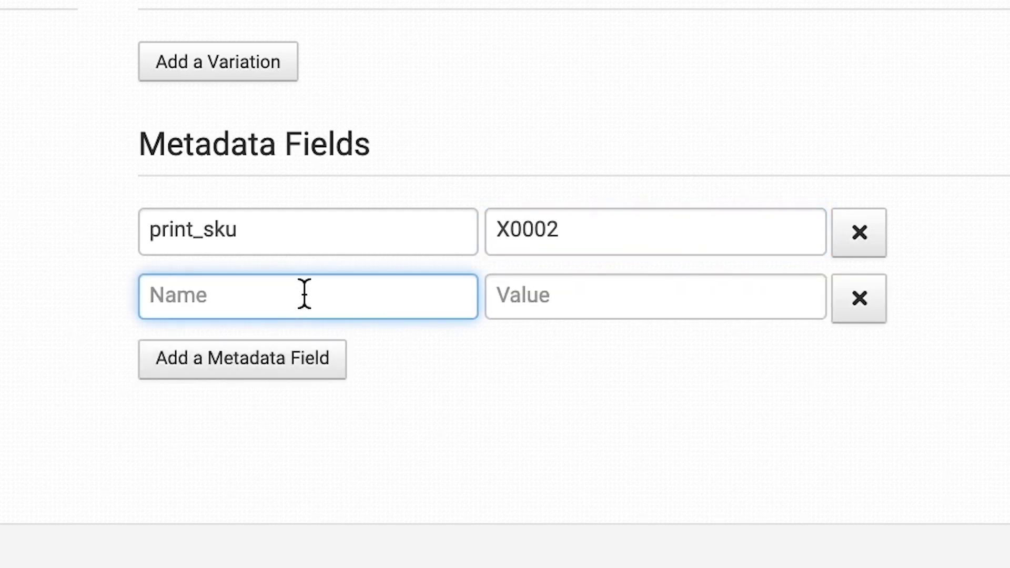
{"action": "type", "text": "print_url"}
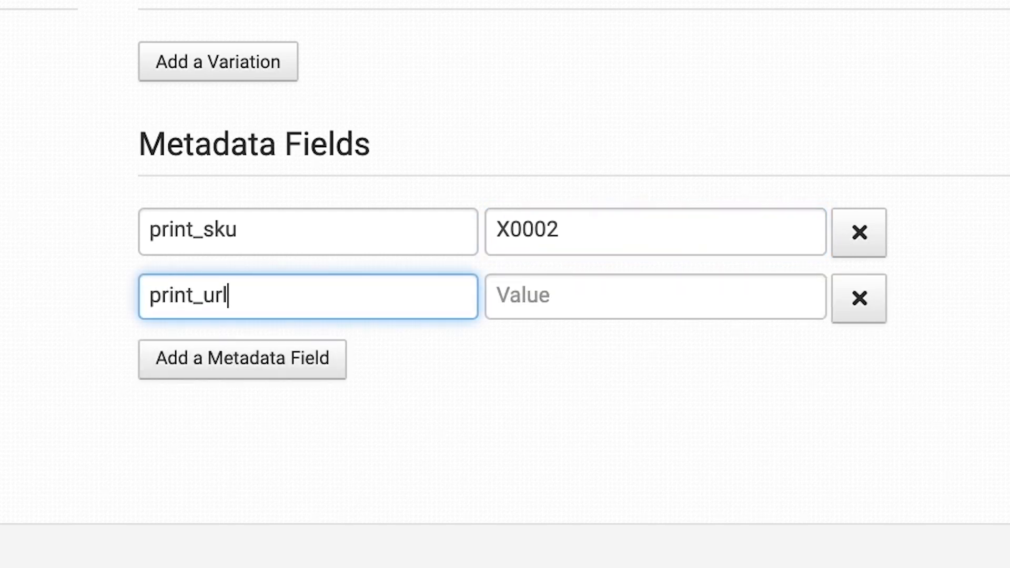
{"action": "left_click", "coordinate": [541, 302]}
{"action": "key", "text": "ctrl+v"}
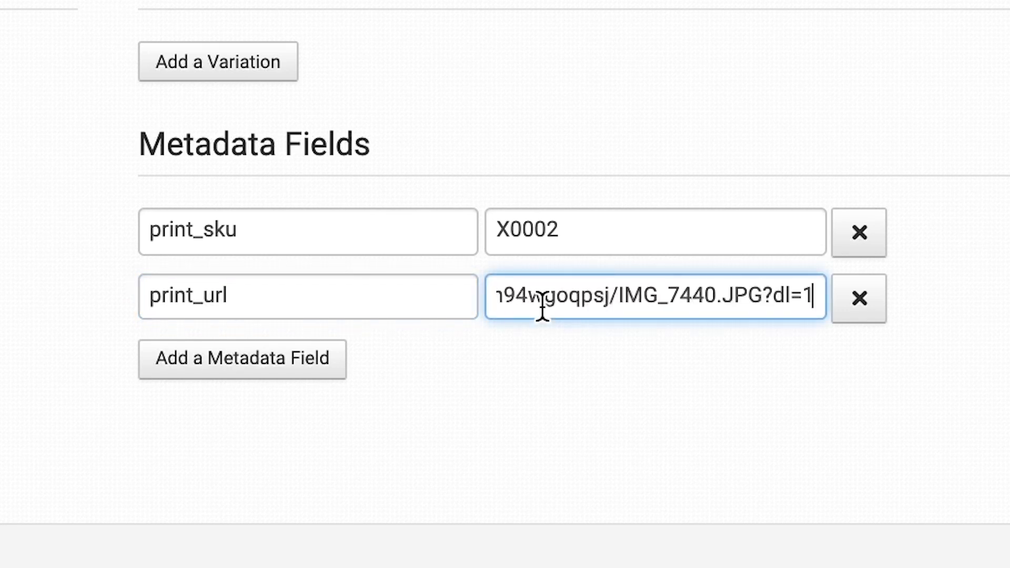
{"action": "left_click", "coordinate": [1005, 370]}
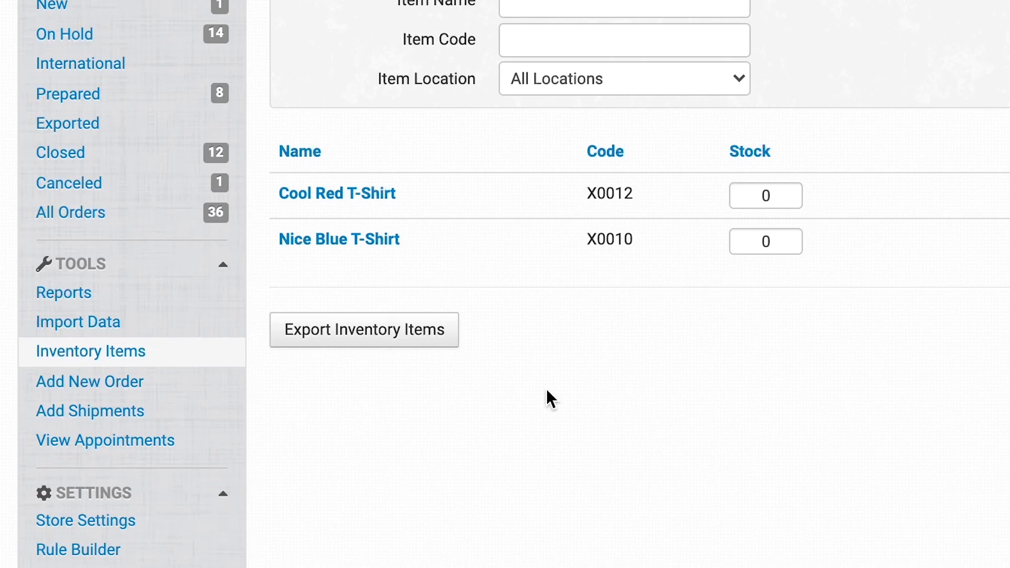
In the Inventory import template, map the SKU column to Code/SKU and the Item Name column to Item Name
{"action": "left_click", "coordinate": [118, 331]}
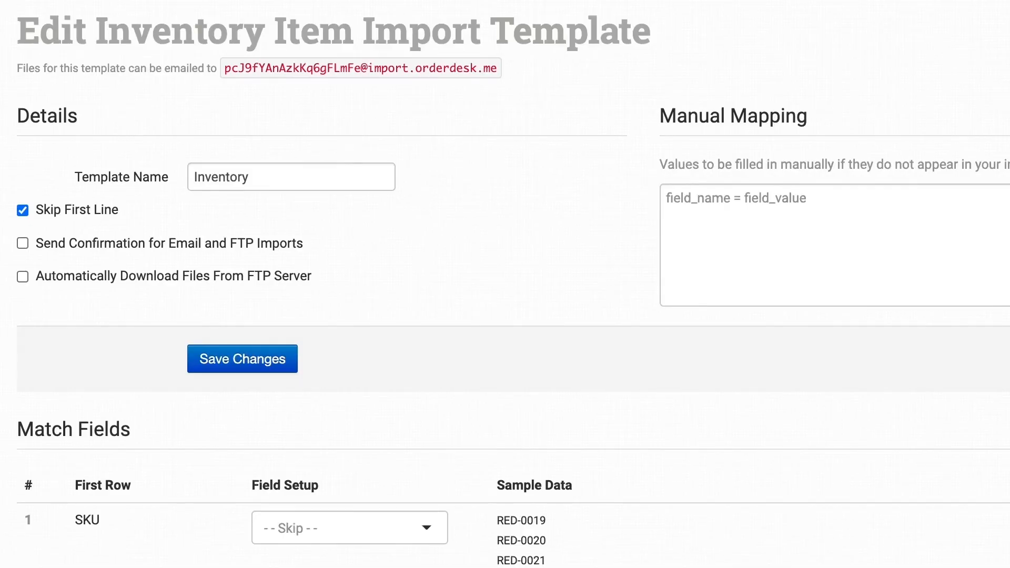
{"action": "scroll", "coordinate": [505, 284], "scroll_direction": "down", "scroll_amount": 4}
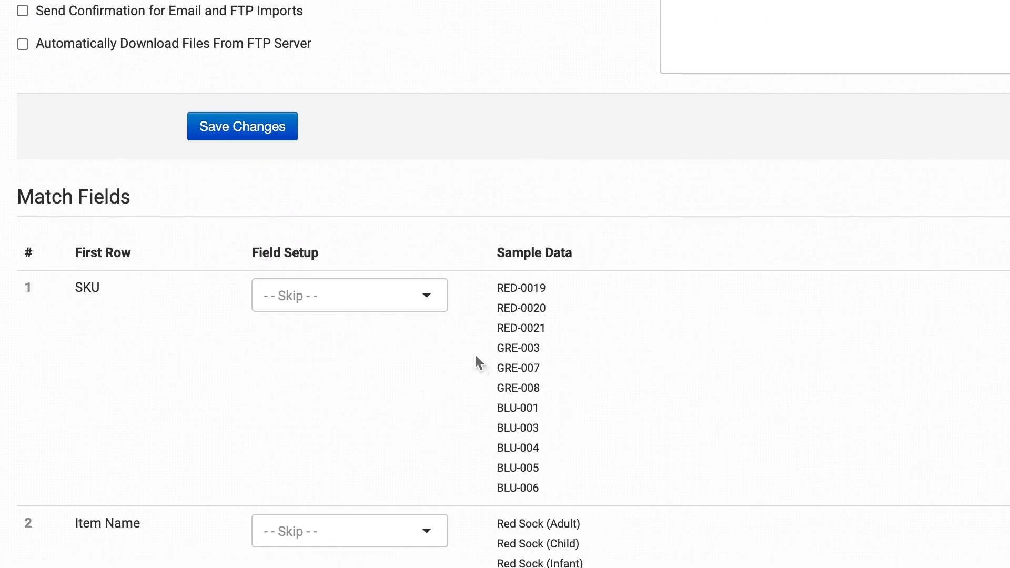
{"action": "left_click", "coordinate": [409, 309]}
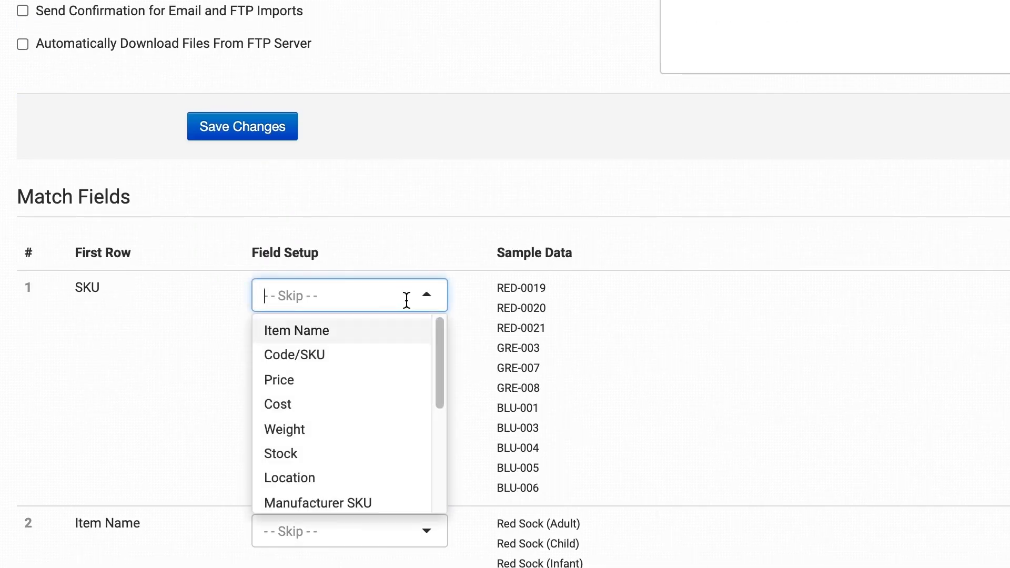
{"action": "left_click", "coordinate": [366, 354]}
{"action": "scroll", "coordinate": [473, 421], "scroll_direction": "down", "scroll_amount": 2}
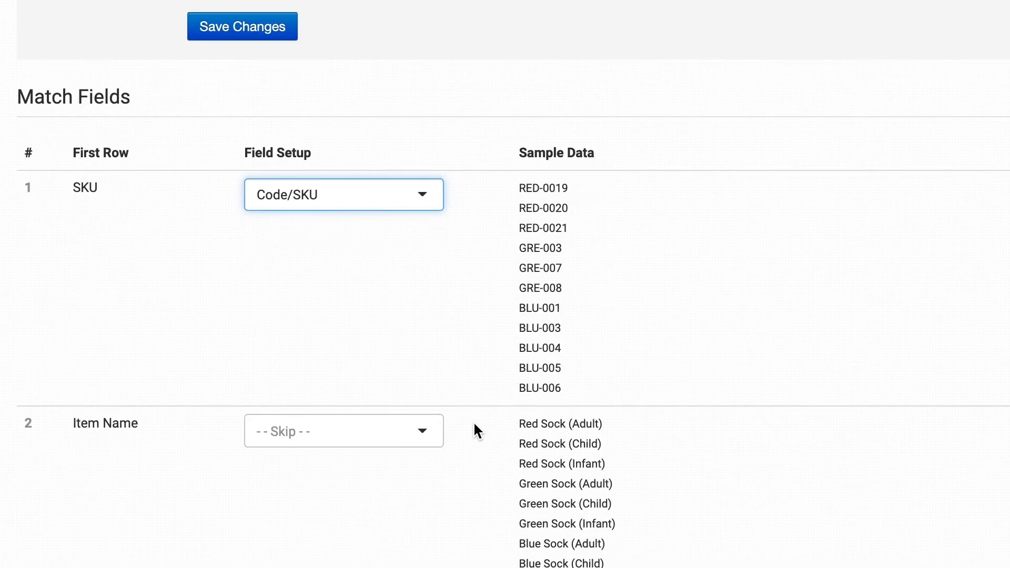
{"action": "left_click", "coordinate": [418, 432]}
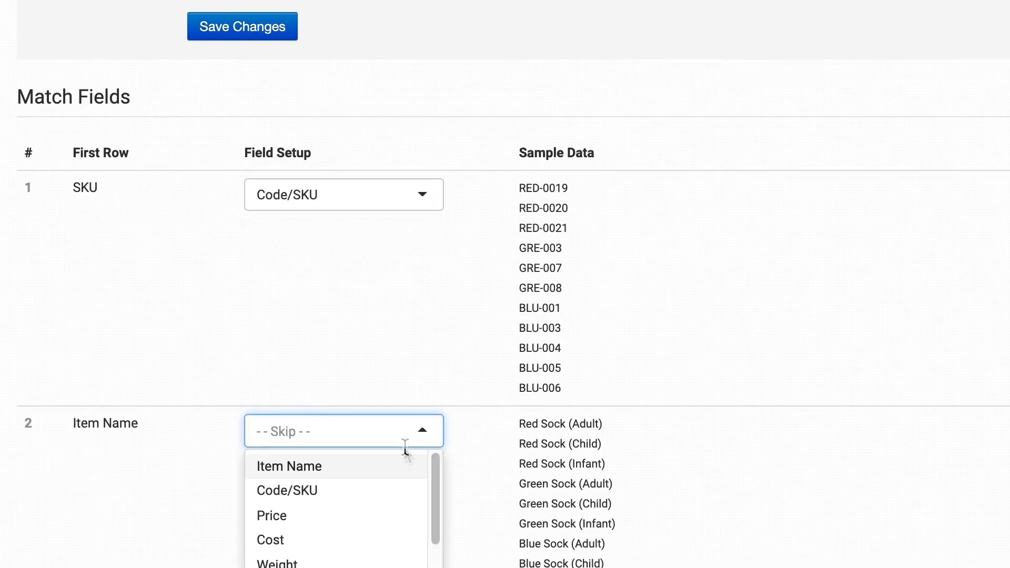
{"action": "left_click", "coordinate": [397, 467]}
Map the print_sku column of the import template to the Print SKU field
{"action": "scroll", "coordinate": [510, 485], "scroll_direction": "down", "scroll_amount": 6}
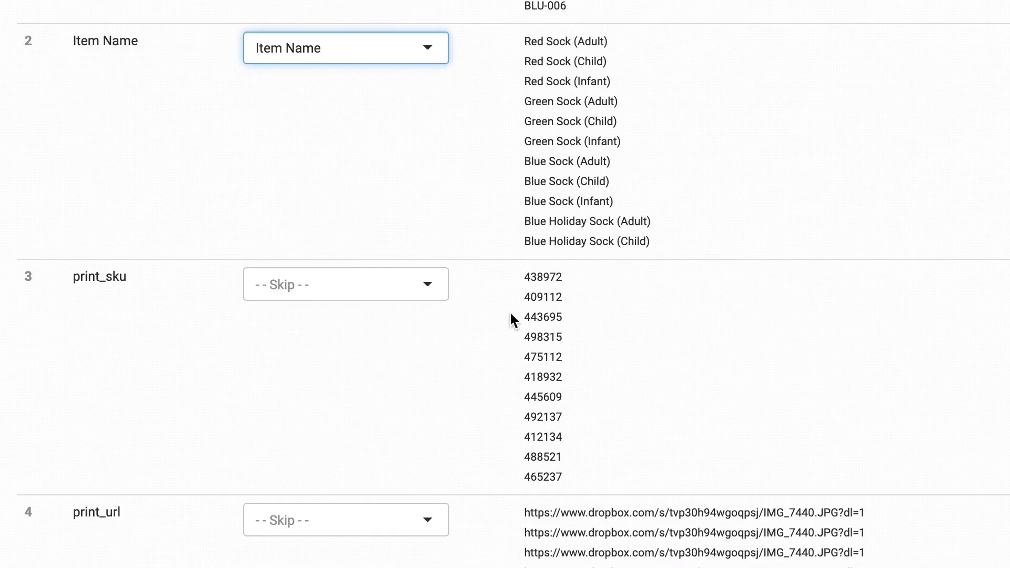
{"action": "left_click", "coordinate": [433, 285]}
{"action": "scroll", "coordinate": [388, 350], "scroll_direction": "down", "scroll_amount": 5}
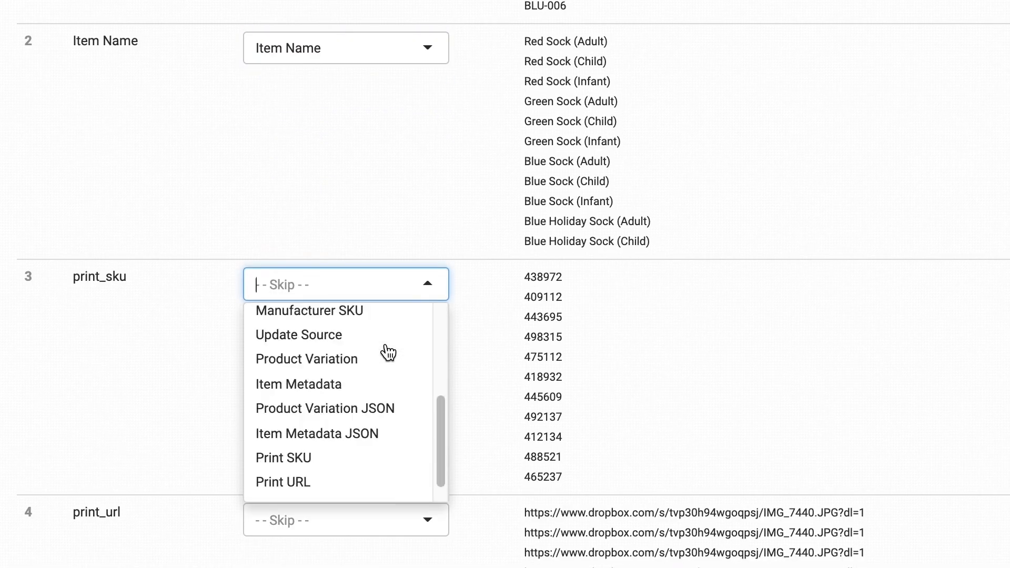
{"action": "left_click", "coordinate": [358, 434]}
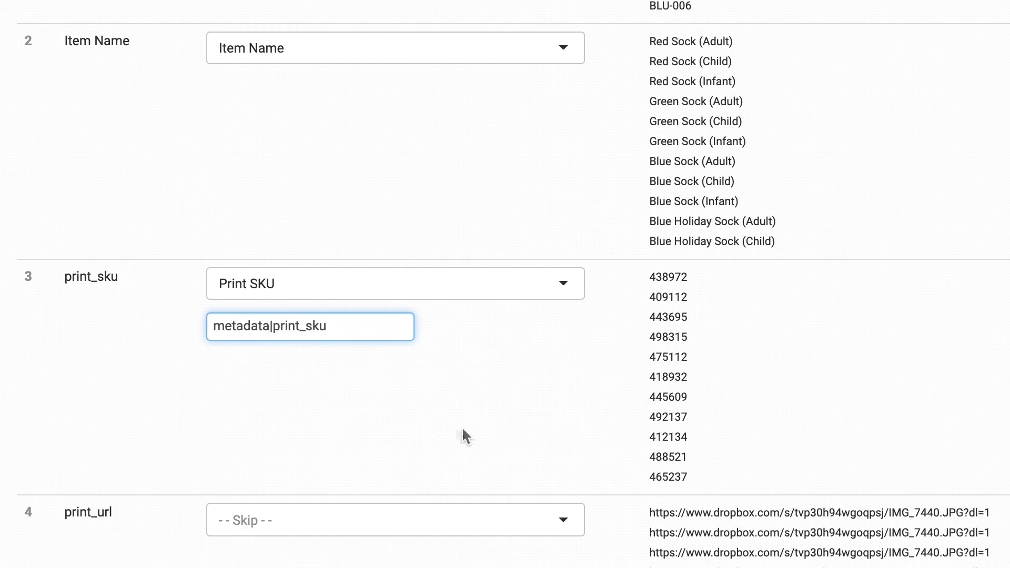
Map the print_url column to the Print URL field and save the import template
{"action": "scroll", "coordinate": [620, 418], "scroll_direction": "down", "scroll_amount": 8}
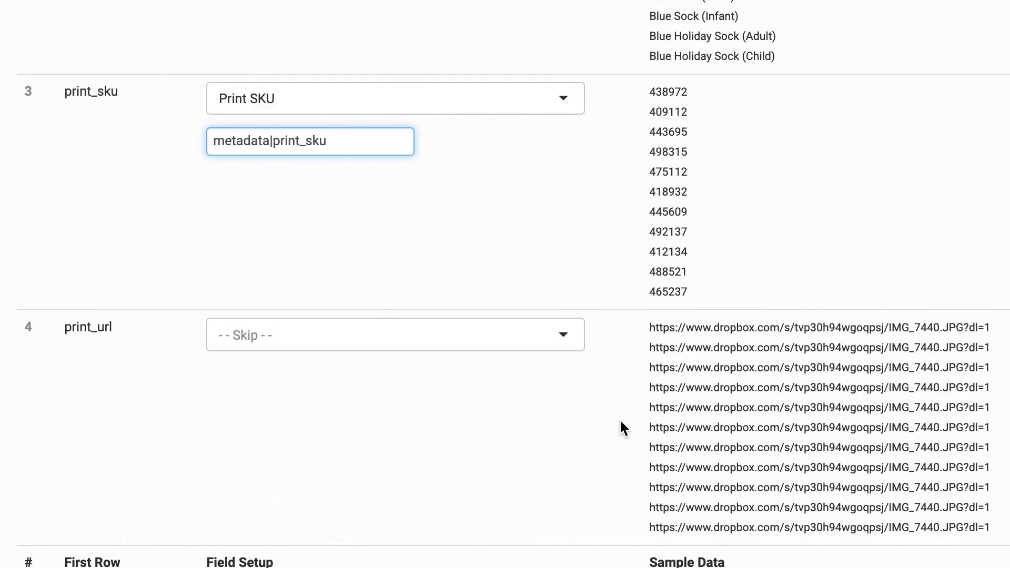
{"action": "left_click", "coordinate": [536, 130]}
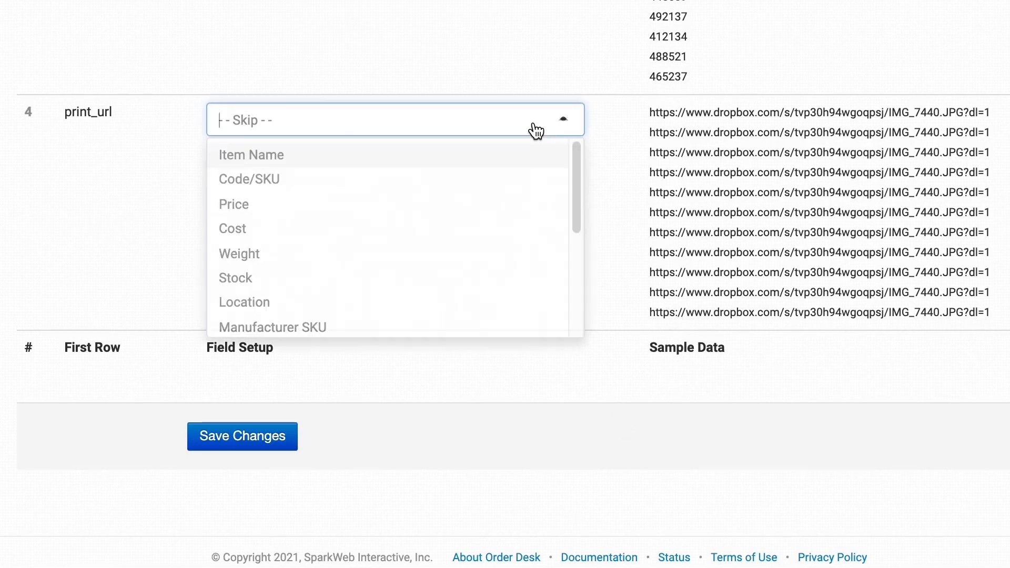
{"action": "scroll", "coordinate": [470, 234], "scroll_direction": "down", "scroll_amount": 4}
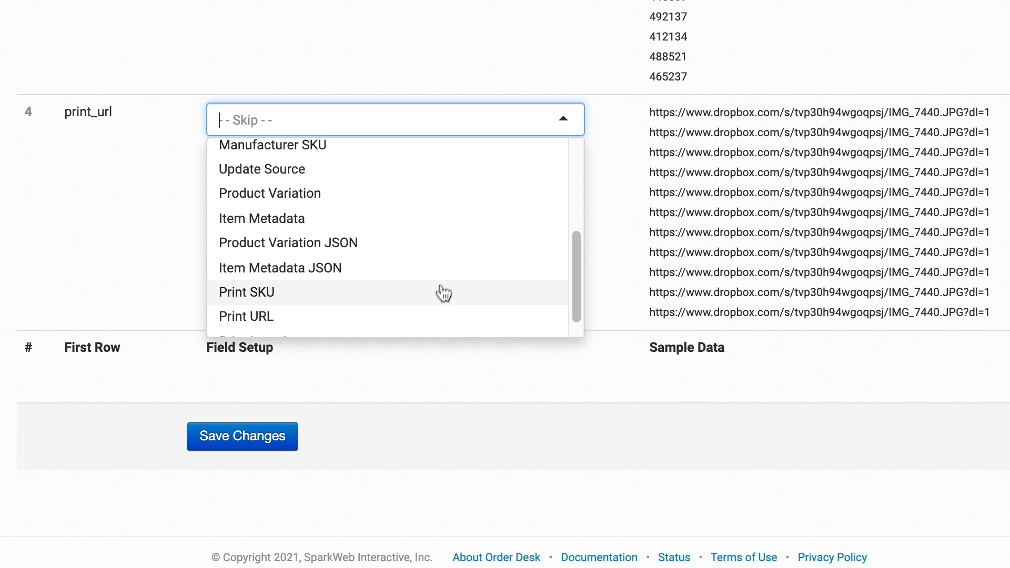
{"action": "left_click", "coordinate": [443, 314]}
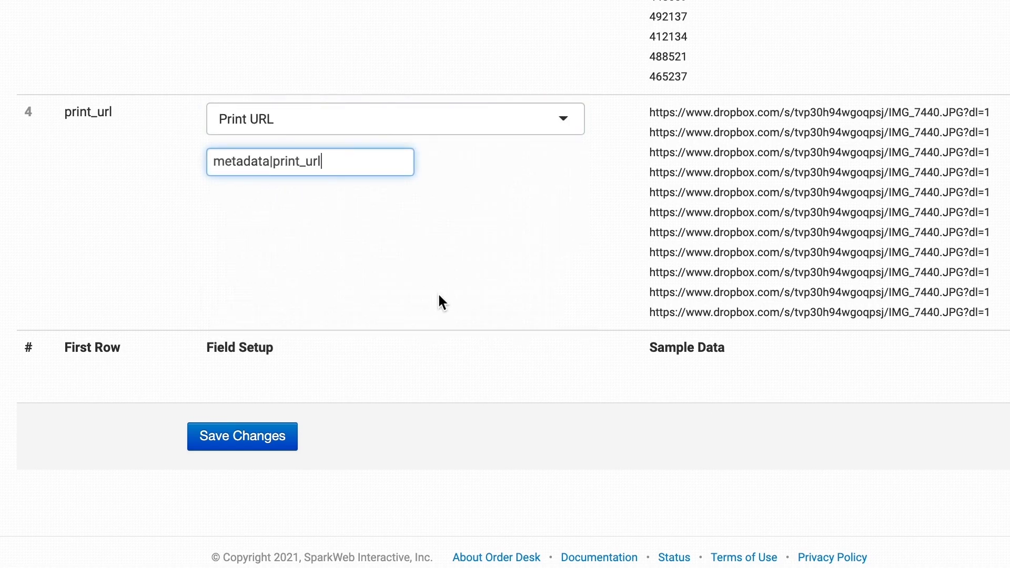
{"action": "left_click", "coordinate": [275, 439]}
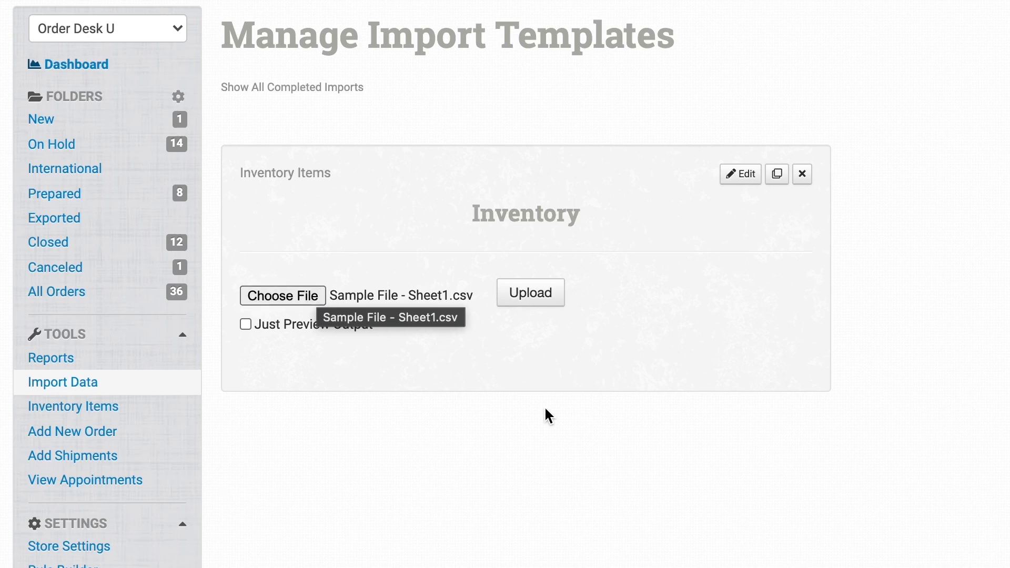
Upload the selected Sample File - Sheet1.csv through the Inventory import template
{"action": "left_click", "coordinate": [551, 305]}
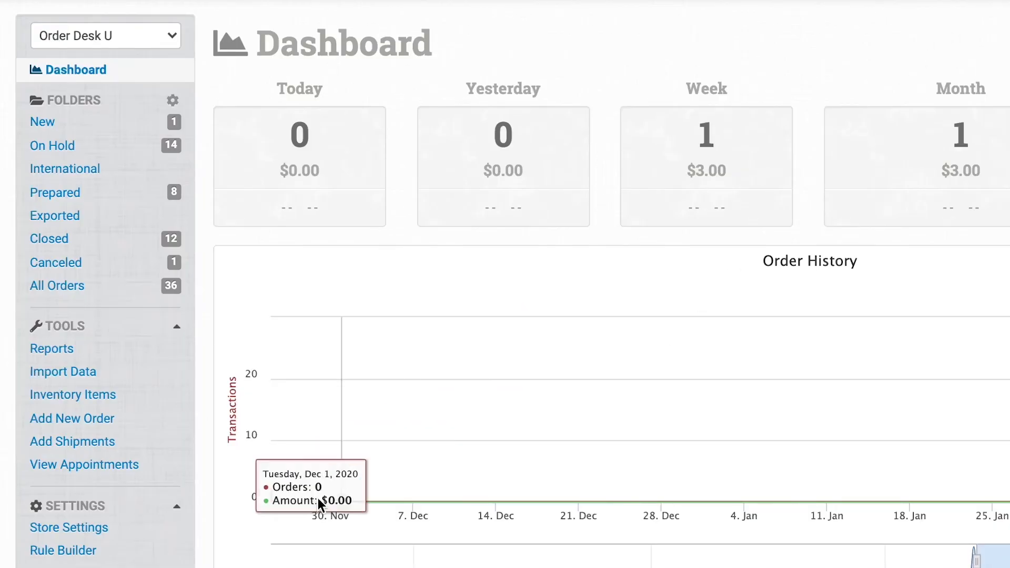
In the store settings, enable the inventory option Add Inventory Details to Order Items
{"action": "left_click", "coordinate": [129, 539]}
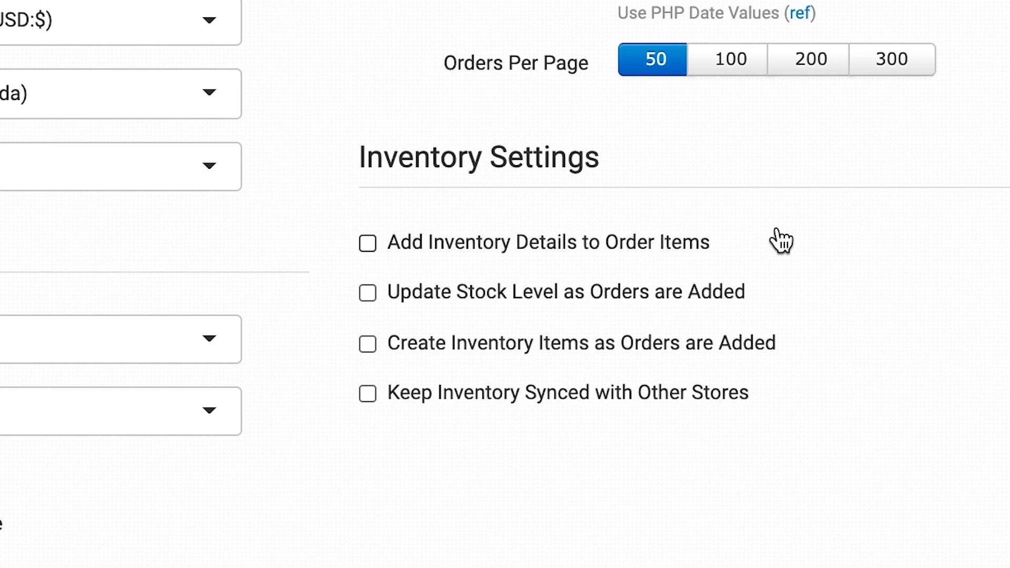
{"action": "left_click", "coordinate": [483, 259]}
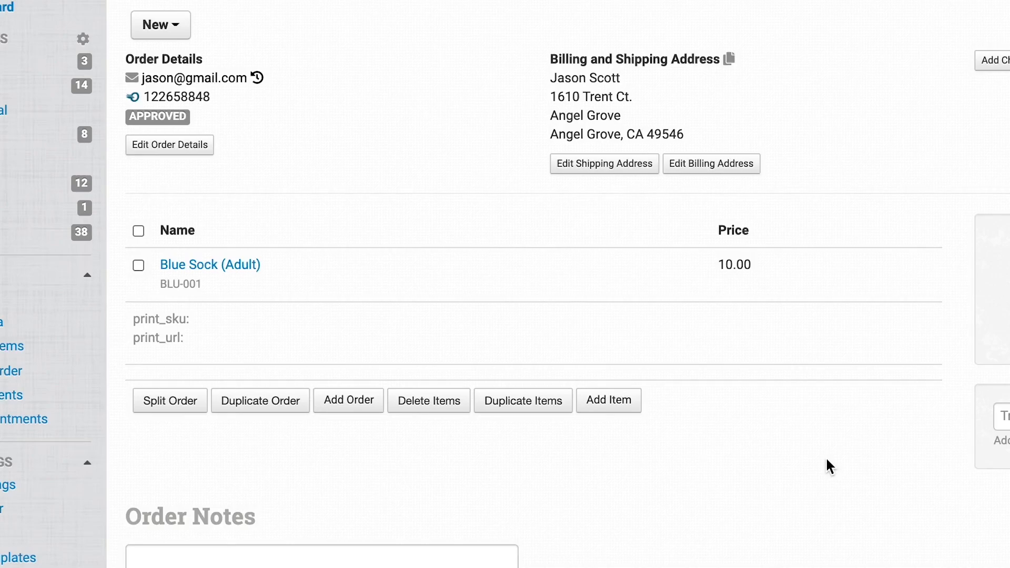
Sync the order's item details with inventory and expand the metadata of the Blue Sock (Adult) item
{"action": "scroll", "coordinate": [569, 395], "scroll_direction": "down", "scroll_amount": 5}
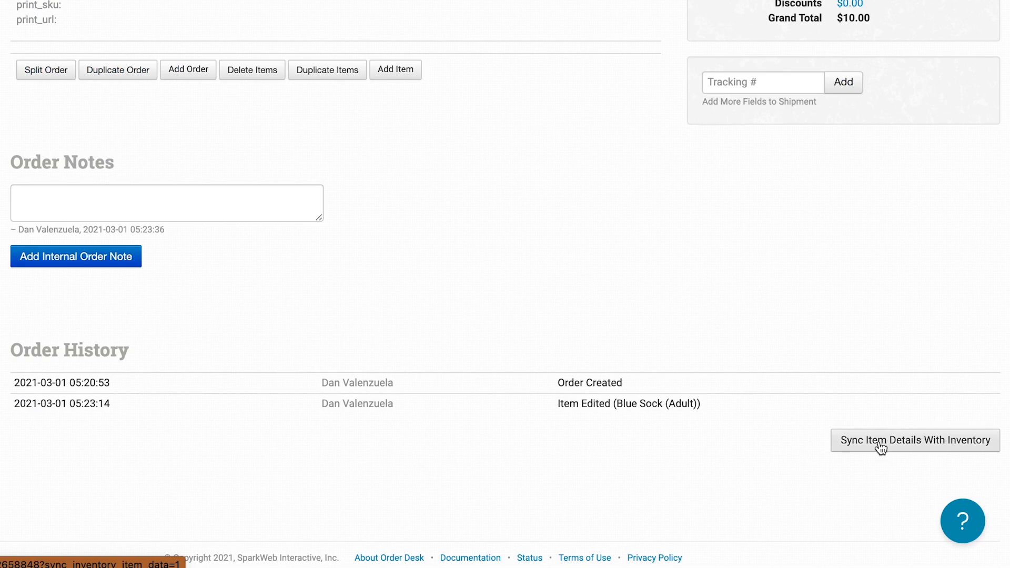
{"action": "left_click", "coordinate": [878, 443]}
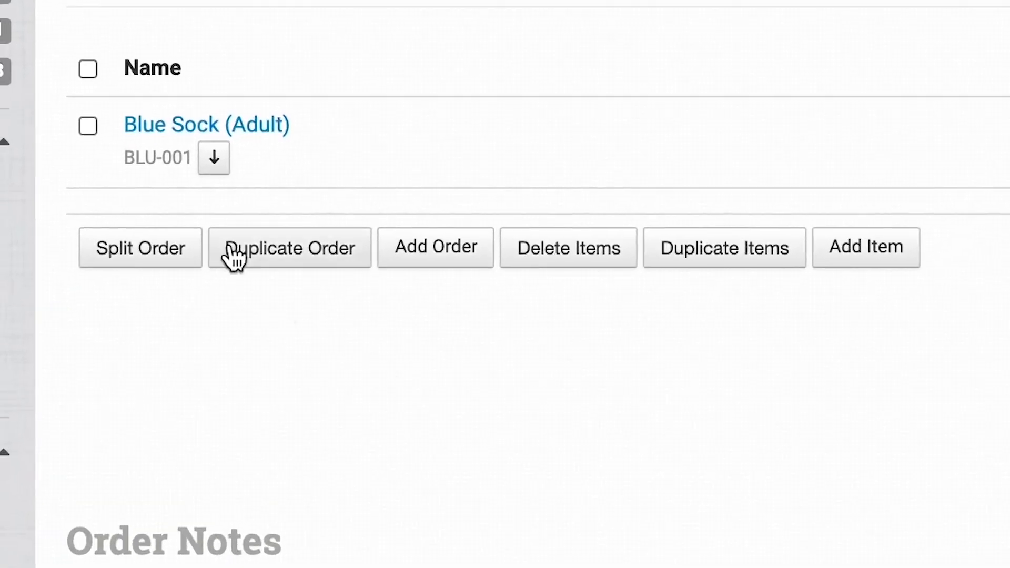
{"action": "left_click", "coordinate": [226, 150]}
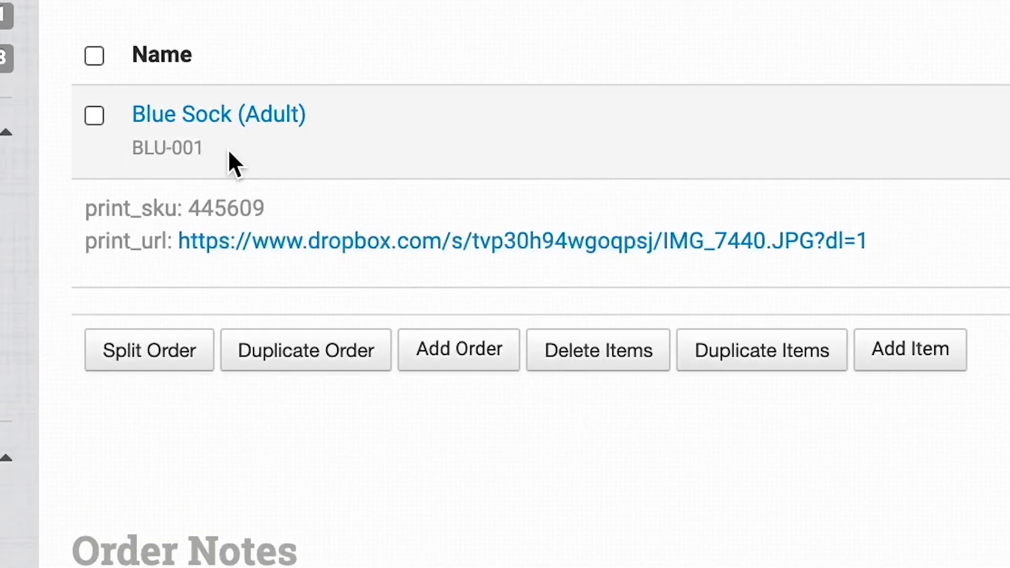